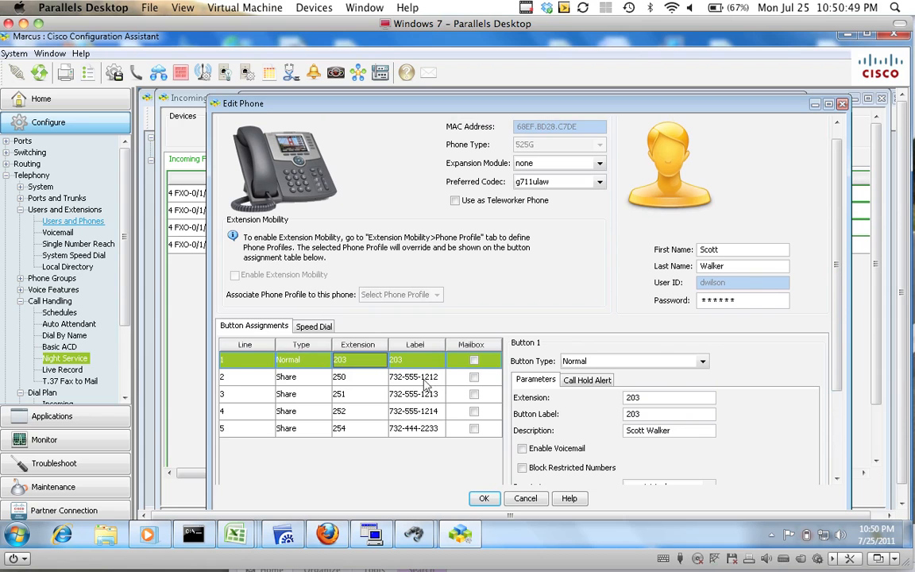
- Enable voicemail for extension 203 on line 1 of the phone being edited
drag(838, 264, 838, 292)
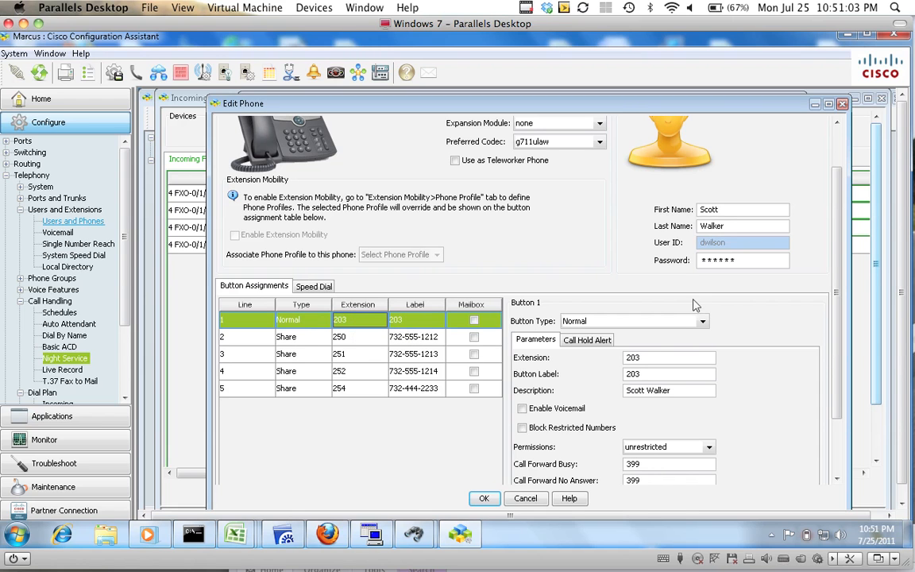
drag(836, 289, 836, 321)
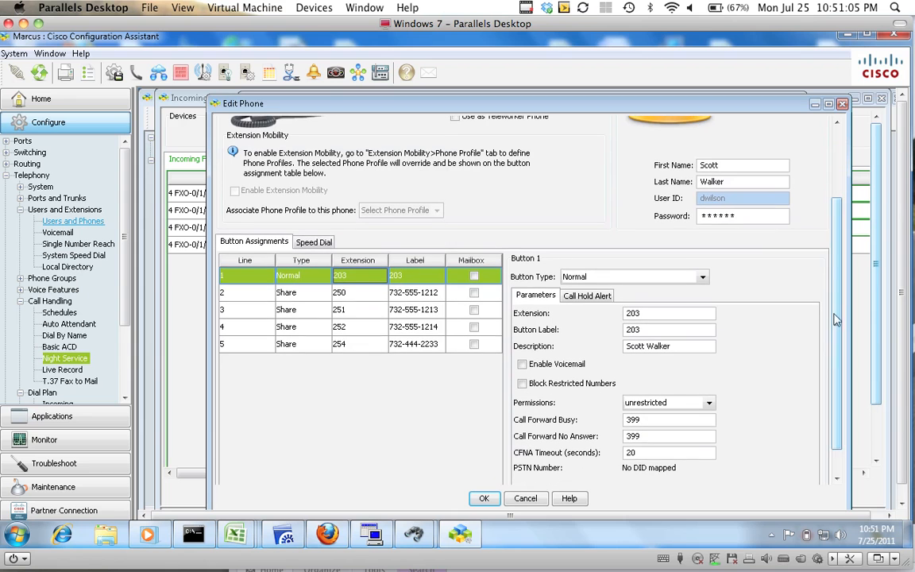
click(523, 365)
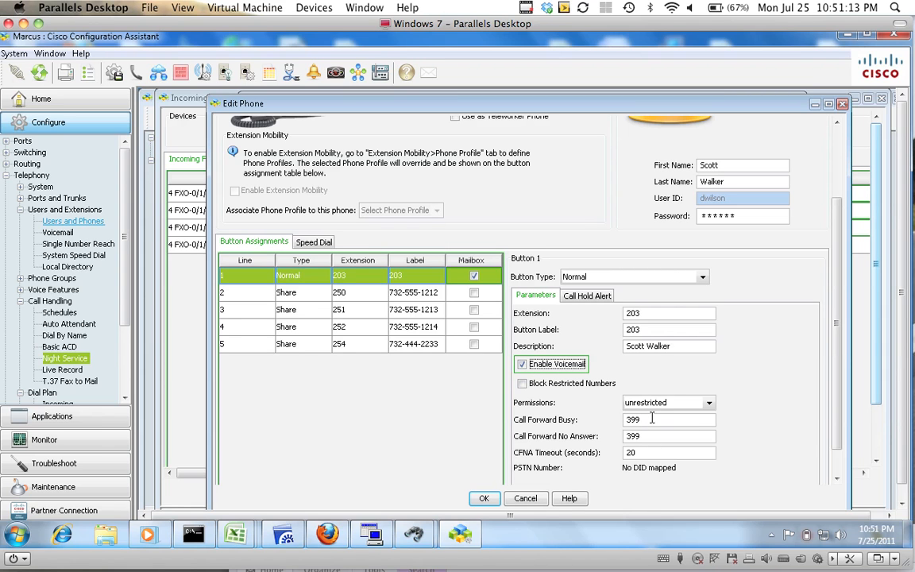
- Try adding "main" to the button label of shared line 2, extension 250, and remove the added text
click(407, 295)
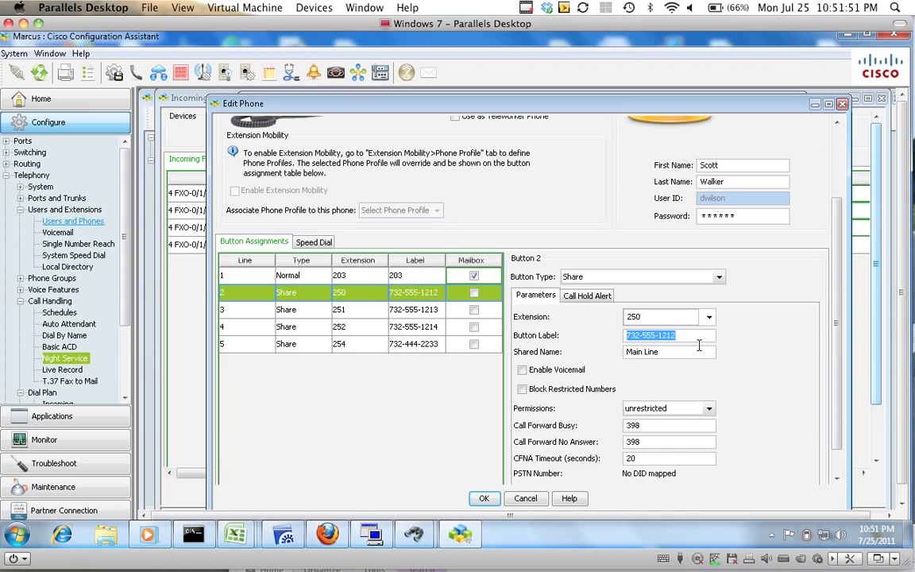
click(697, 341)
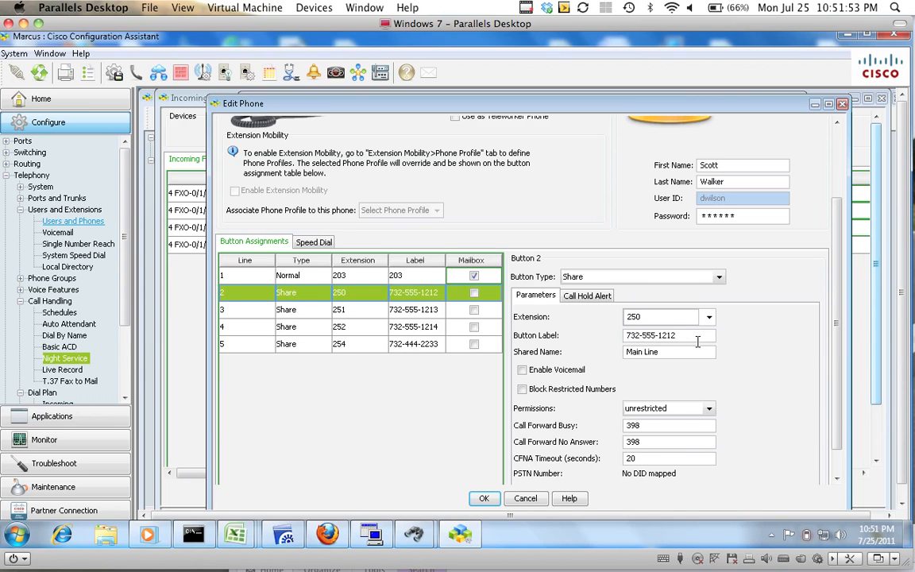
text(main)
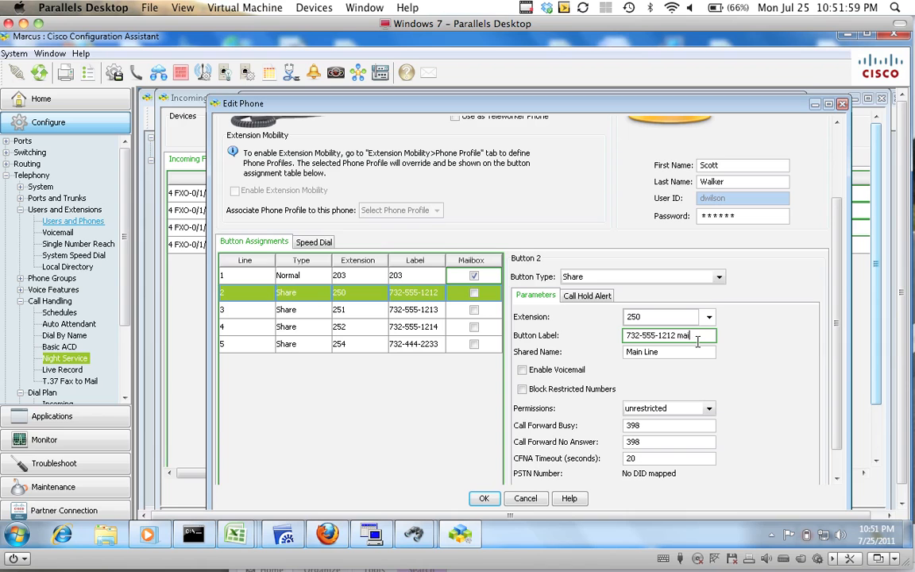
key(BackSpace)
key(BackSpace)
key(BackSpace)
key(BackSpace)
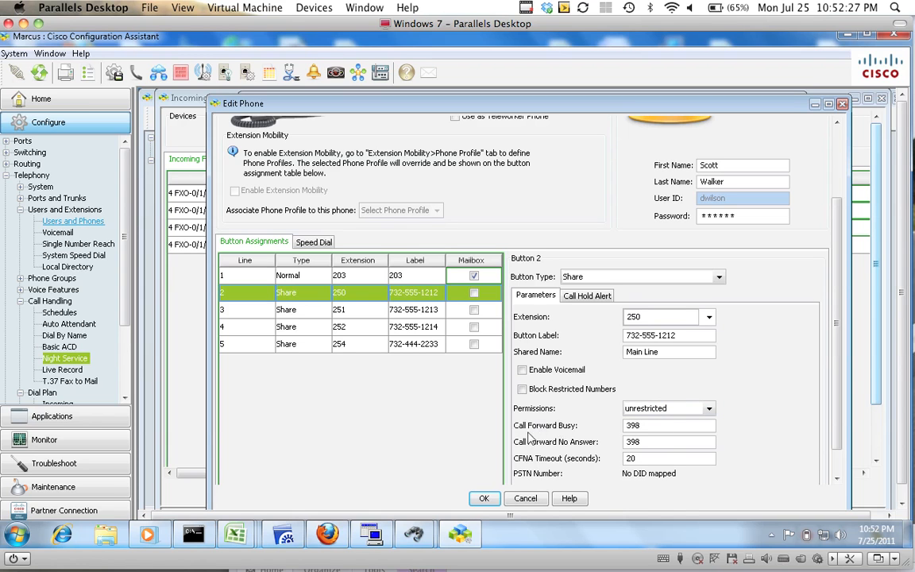
- Review the call forward settings of shared line 2 and the button parameters of lines 3 and 5
double_click(650, 425)
double_click(649, 443)
double_click(652, 427)
click(374, 312)
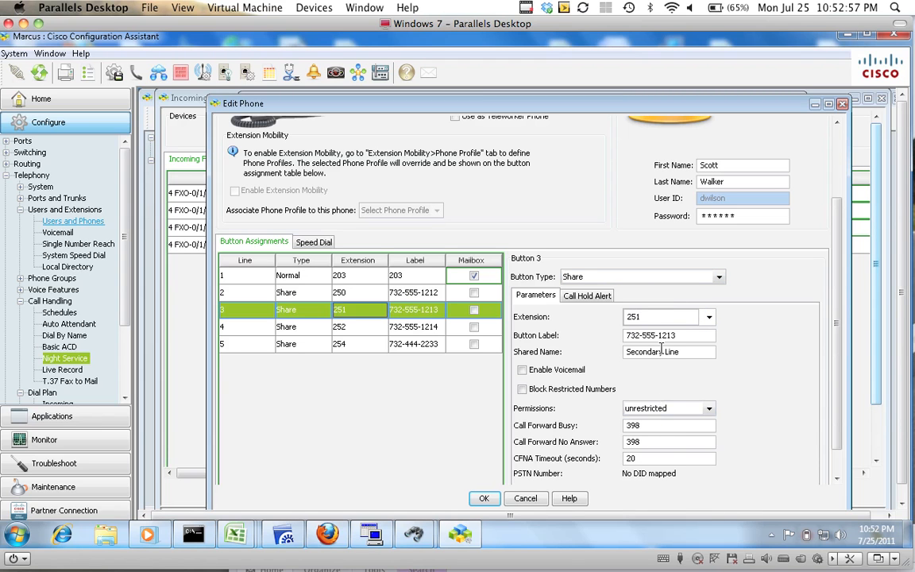
click(422, 348)
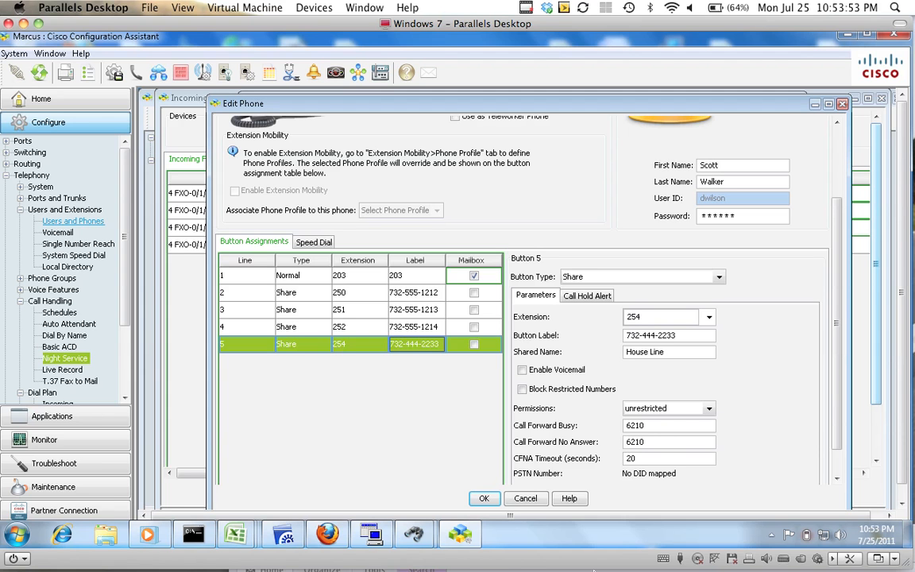
mouse_move(594, 566)
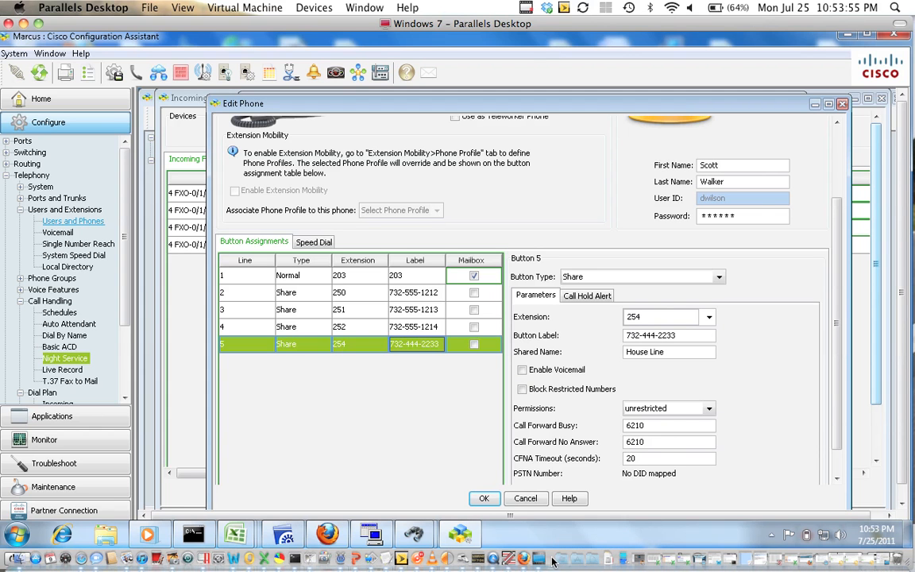
click(544, 561)
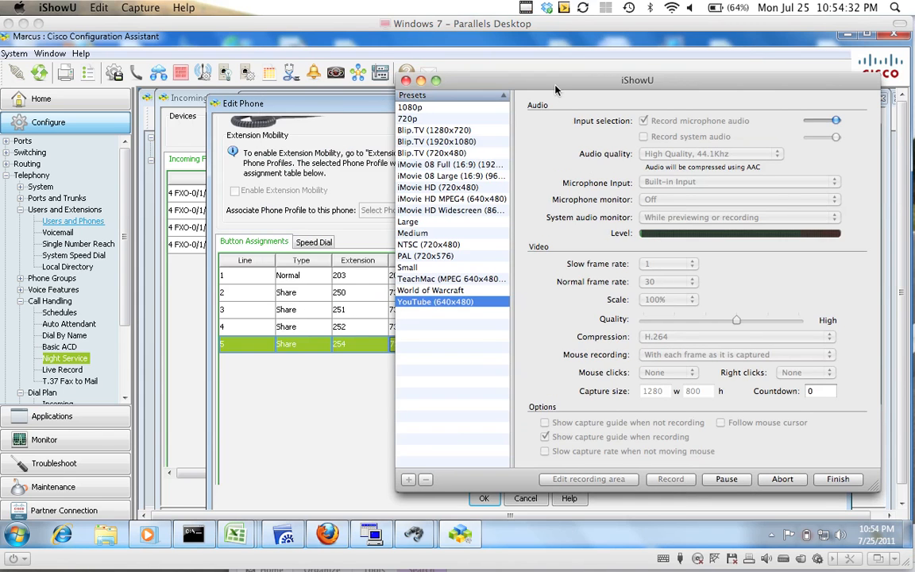
double_click(555, 82)
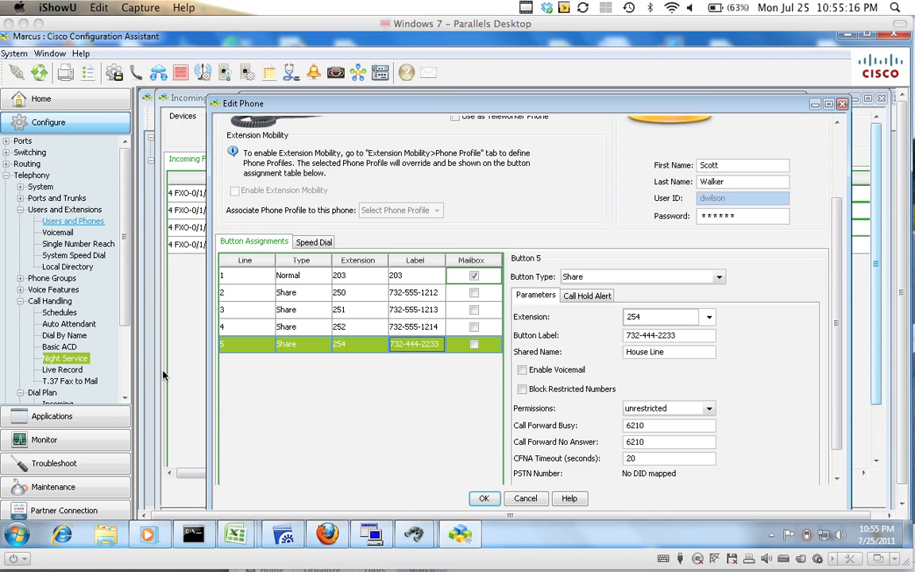
- Examine the Night Service forwarding settings and the weekly night service schedule
click(78, 360)
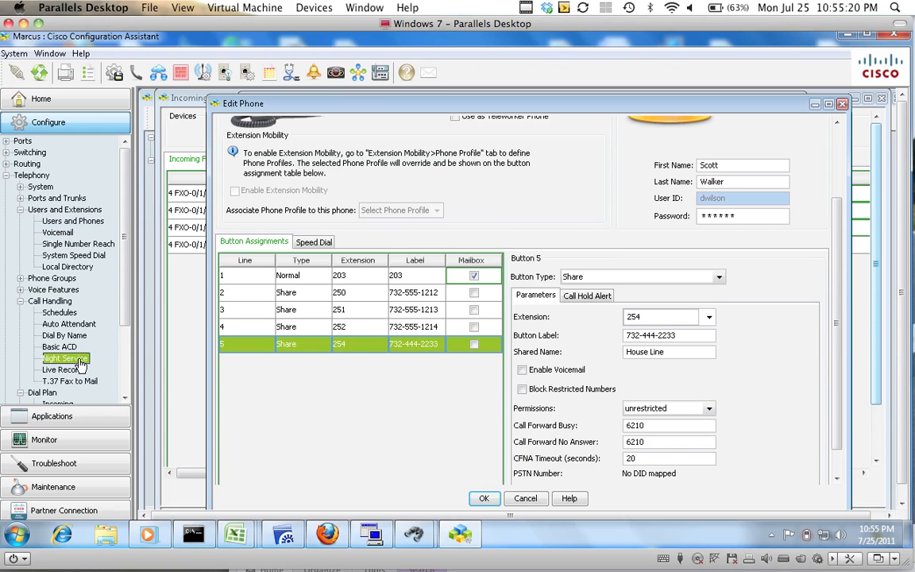
drag(553, 171, 382, 131)
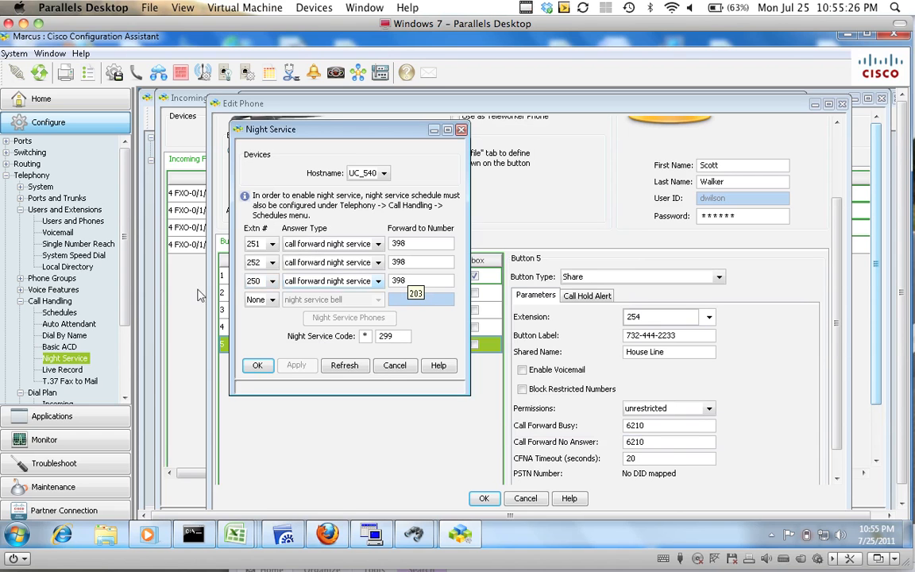
click(61, 313)
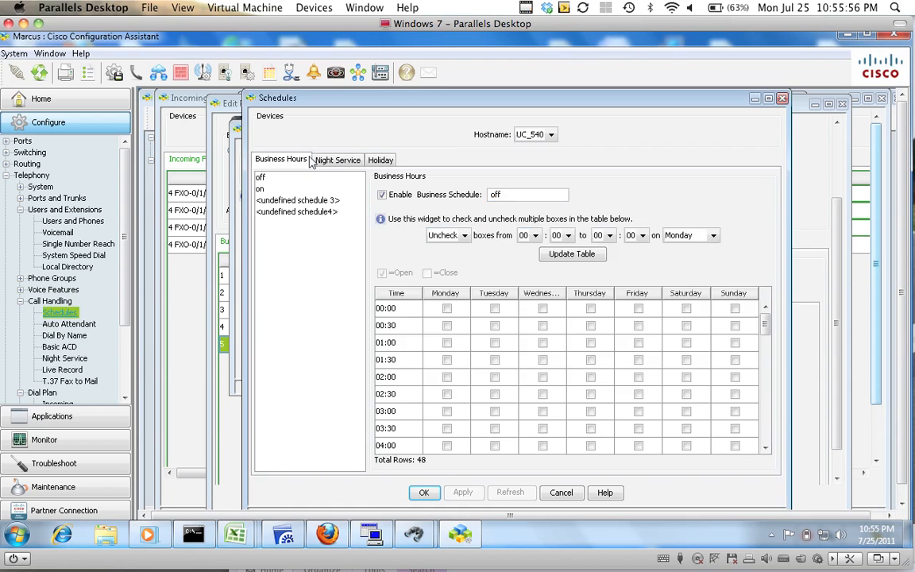
click(356, 162)
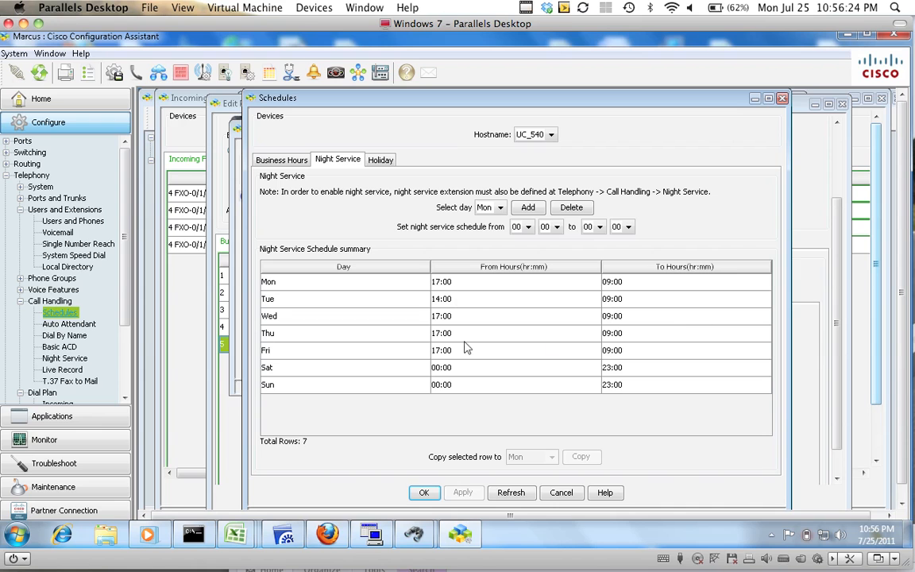
click(756, 99)
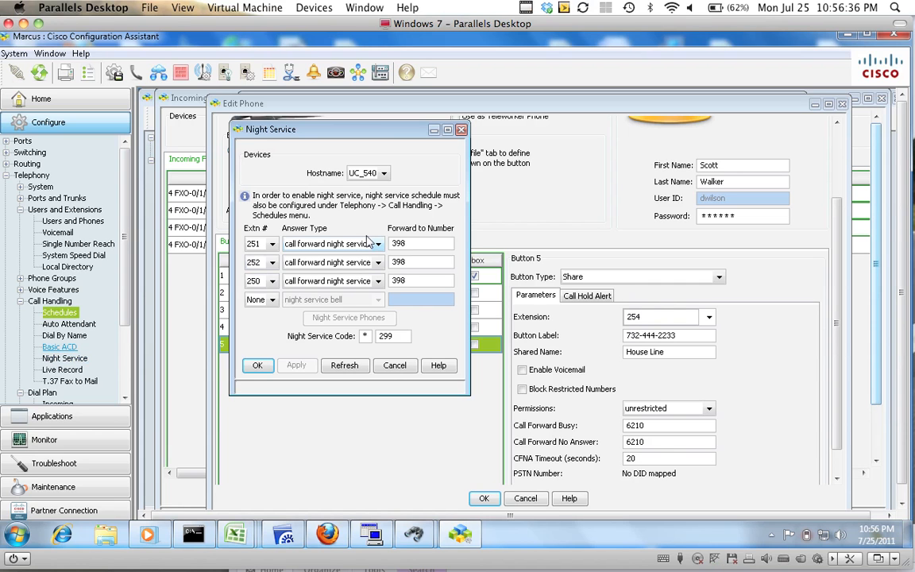
- Check the extension and answer type choices available for the first night service entry
click(270, 246)
click(256, 293)
drag(313, 128, 592, 190)
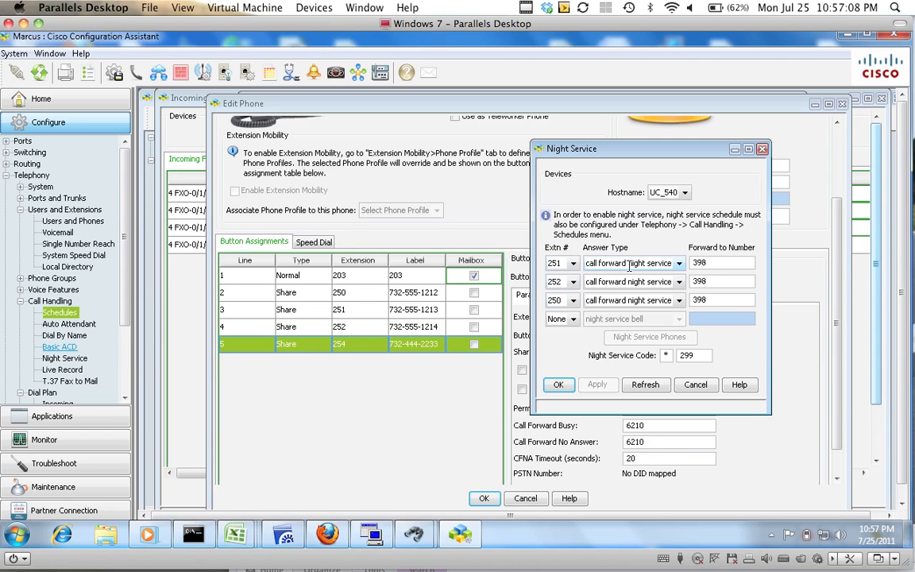
click(679, 265)
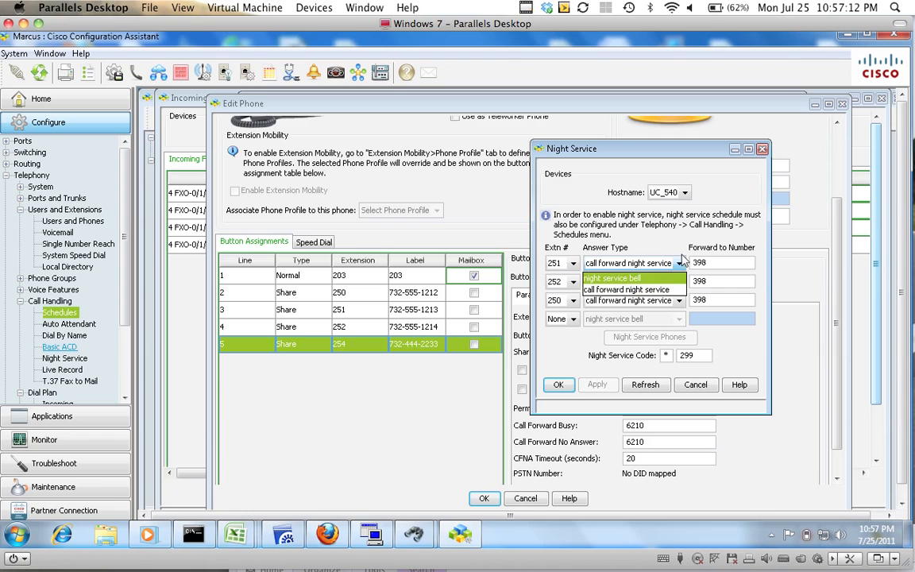
click(685, 263)
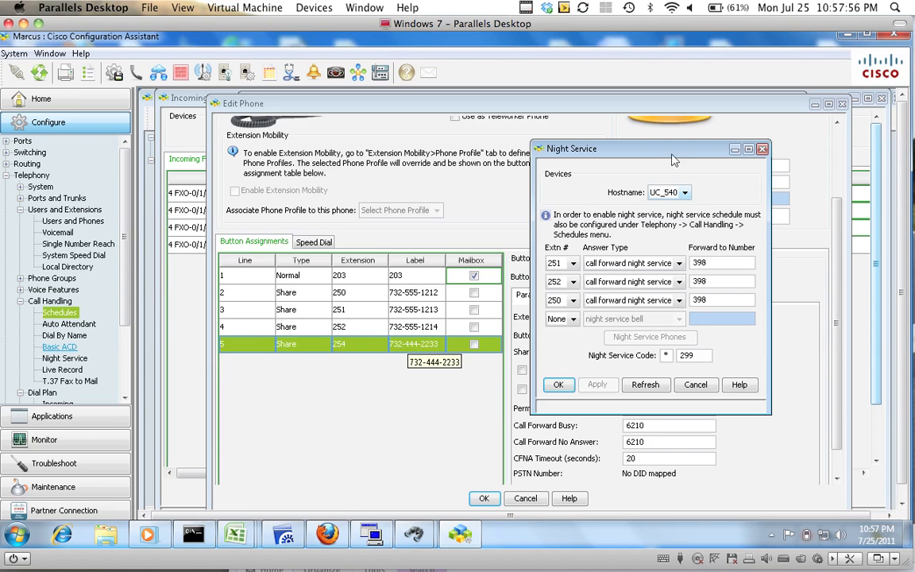
drag(636, 147, 681, 143)
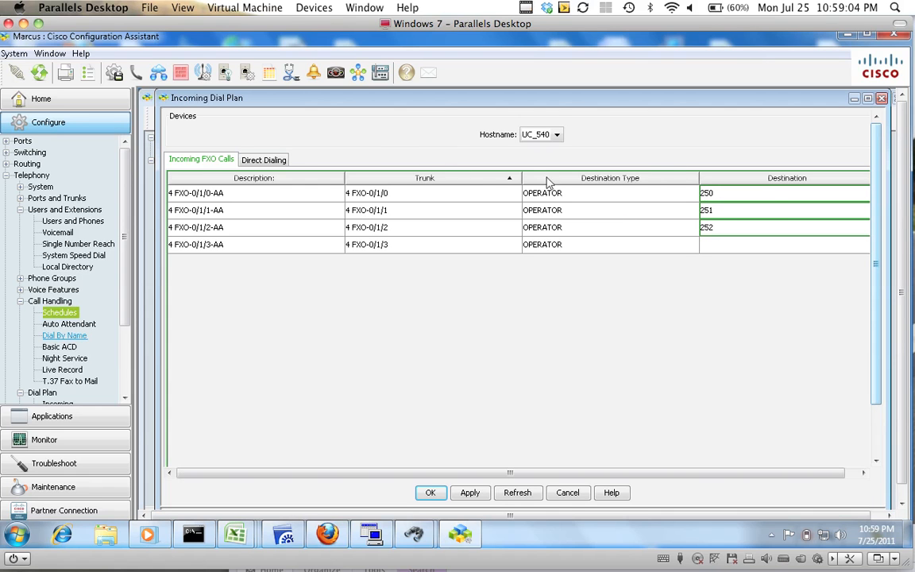
- Check line 2, extension 250, in the phone's button assignments and return to the Incoming Dial Plan
click(47, 53)
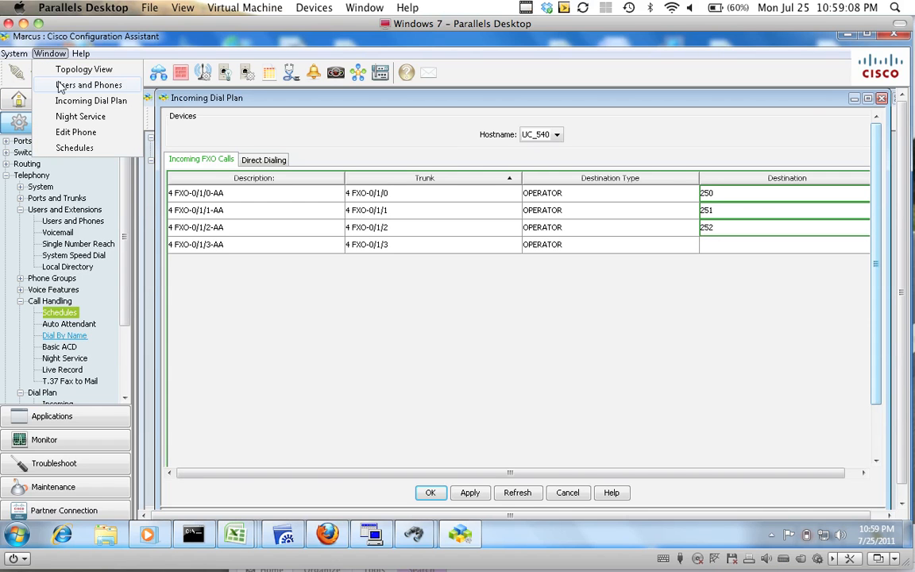
click(60, 86)
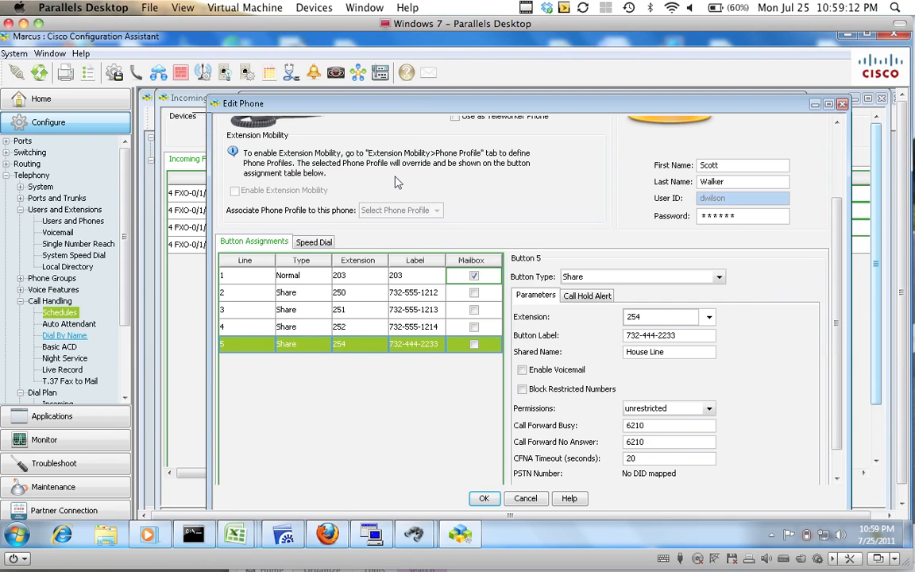
drag(418, 107, 396, 175)
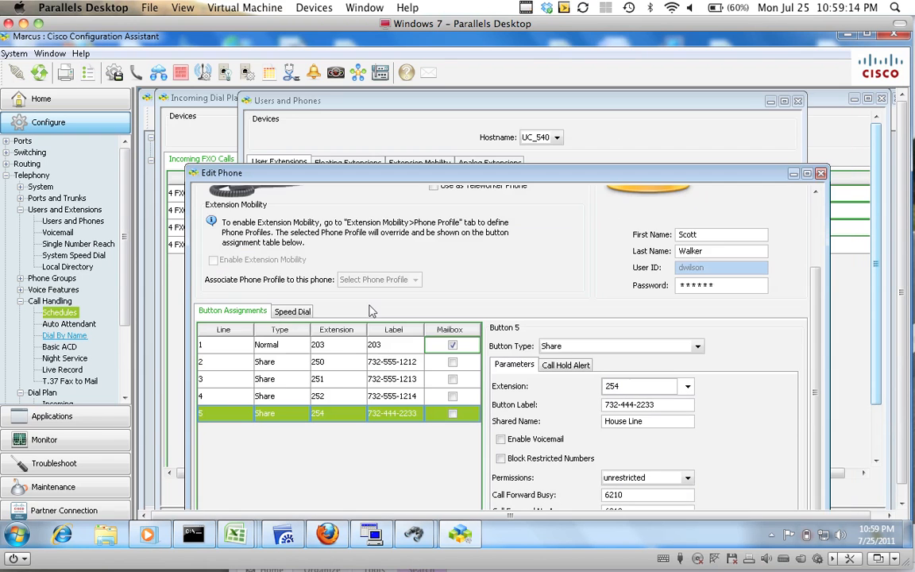
click(334, 367)
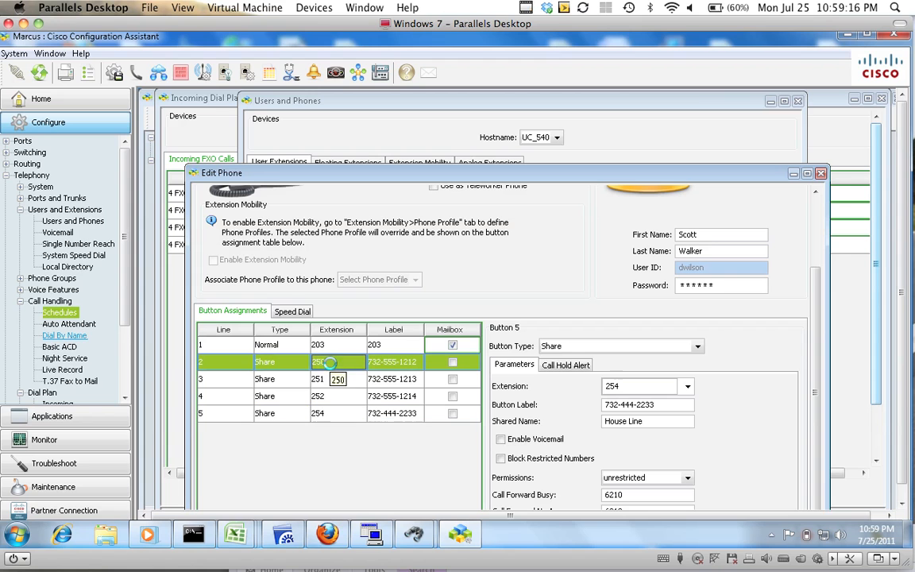
click(833, 141)
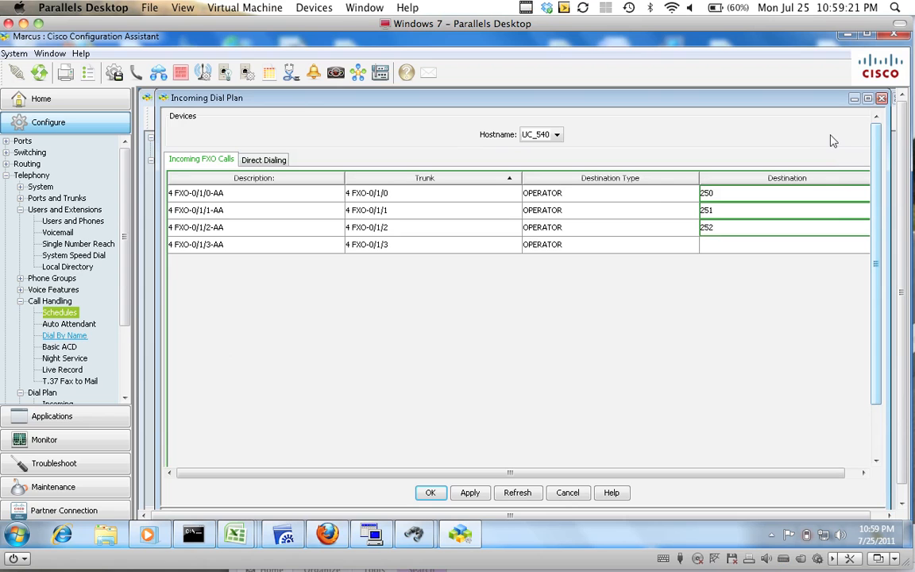
- Go through the incoming FXO call destinations and set the destination of trunk 4 FXO-0/1/3 to 253
double_click(725, 194)
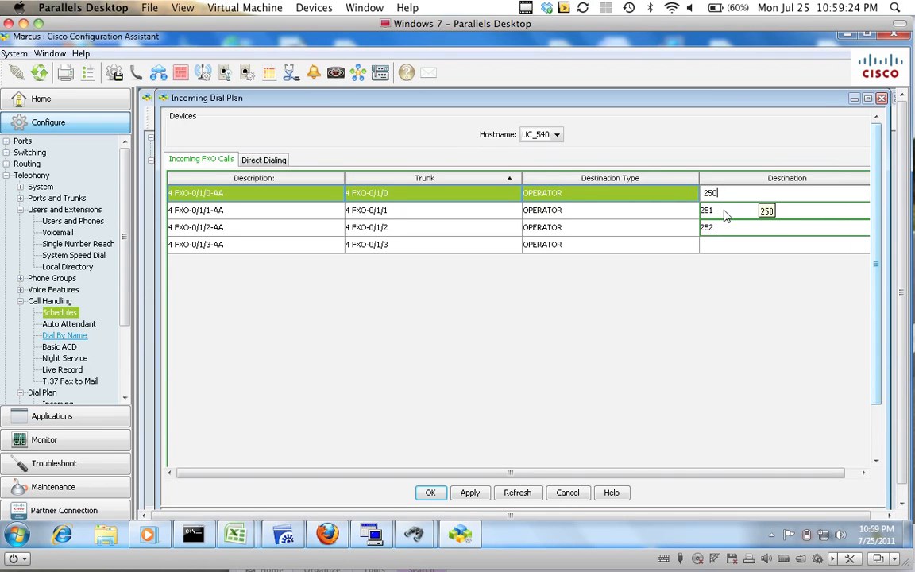
double_click(723, 212)
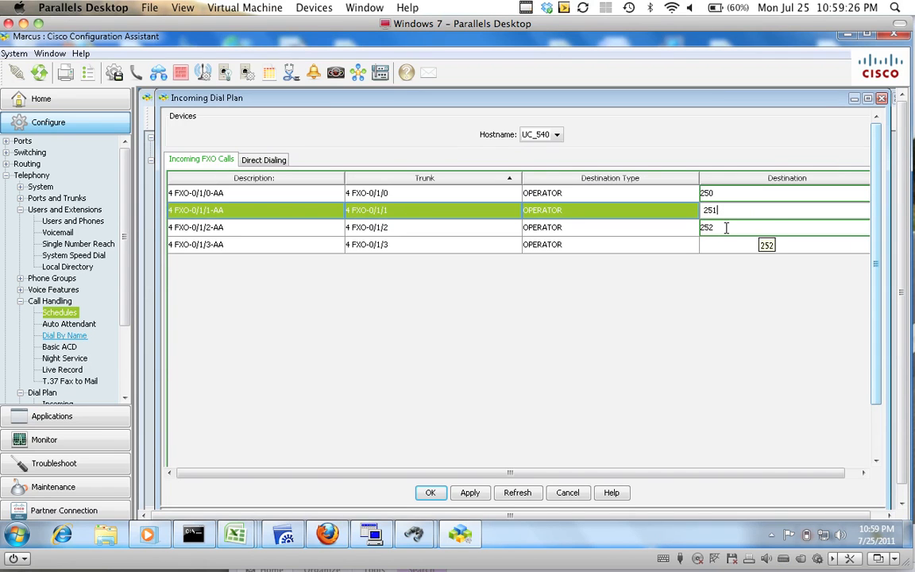
double_click(724, 228)
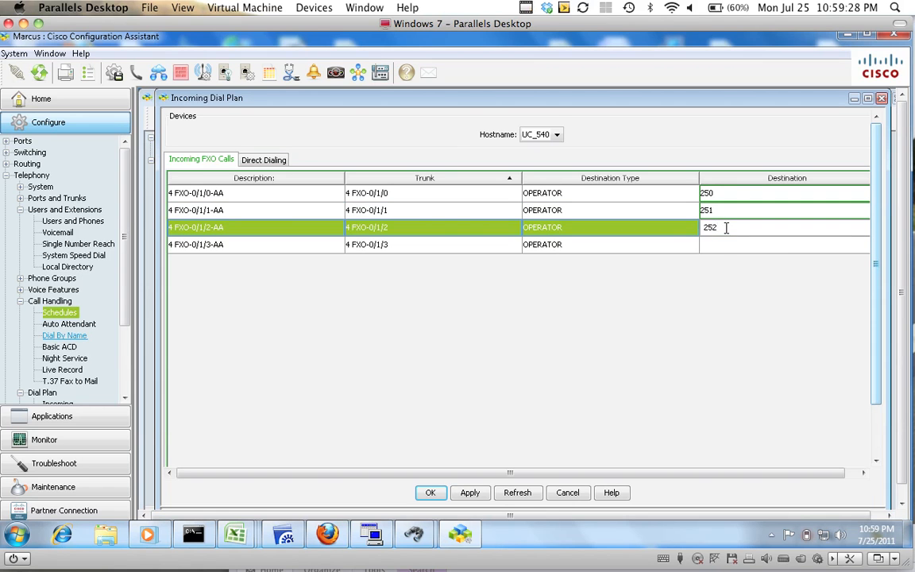
double_click(723, 244)
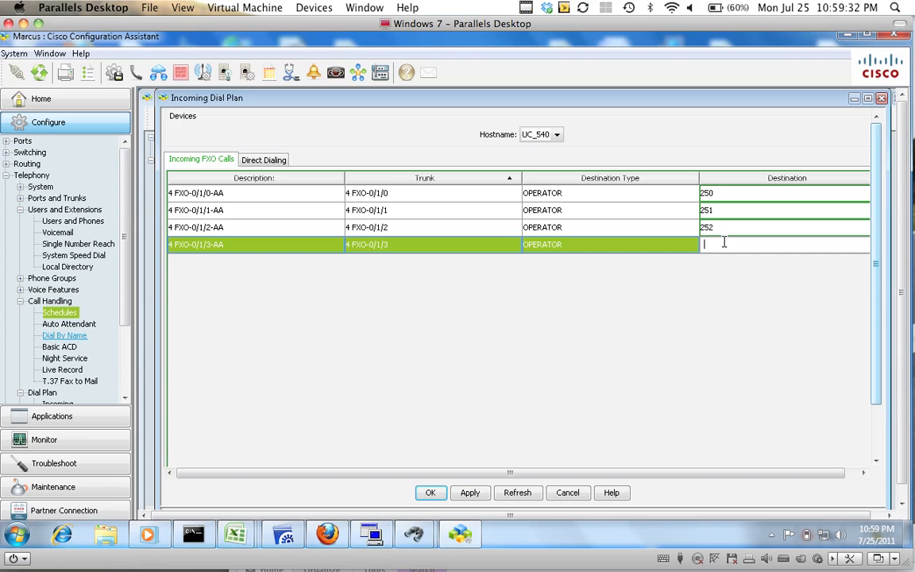
text(253)
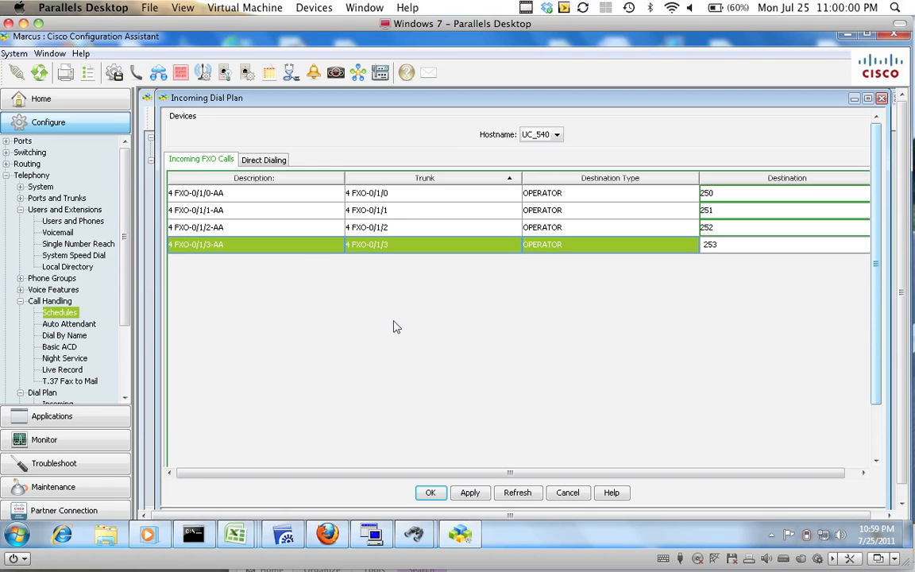
- Change the destination type of trunk 4 FXO-0/1/3 to CO_LINE
click(614, 251)
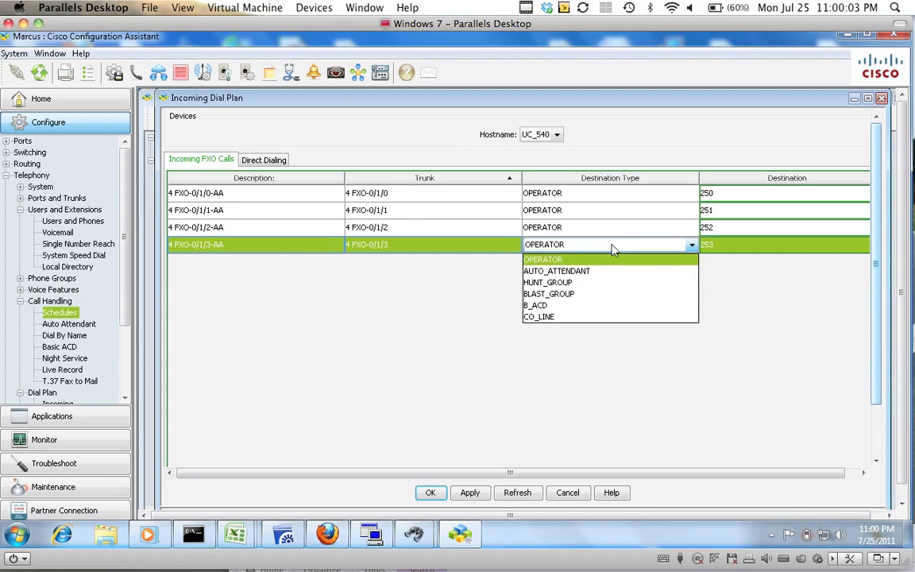
click(569, 317)
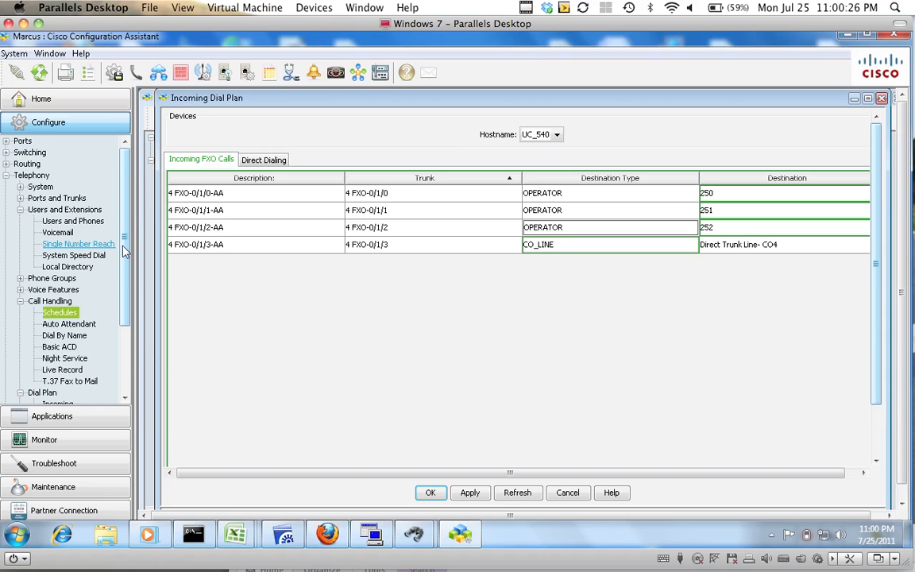
- Open the Auto Attendant settings for call handling
click(81, 323)
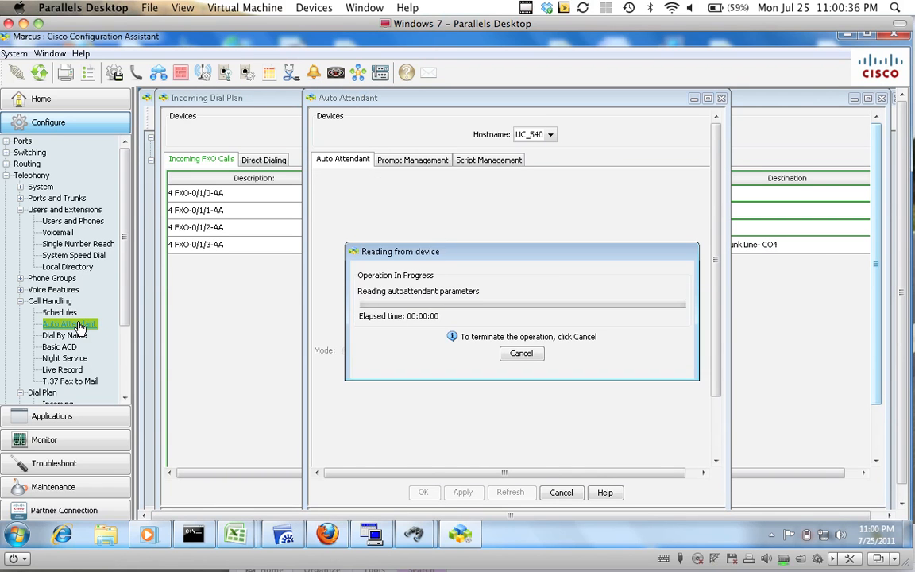
mouse_move(527, 570)
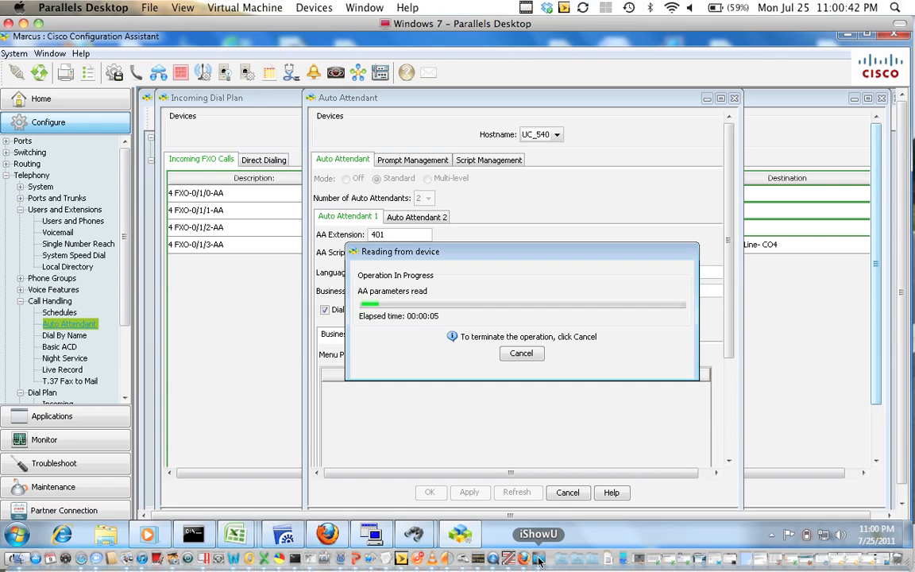
click(538, 561)
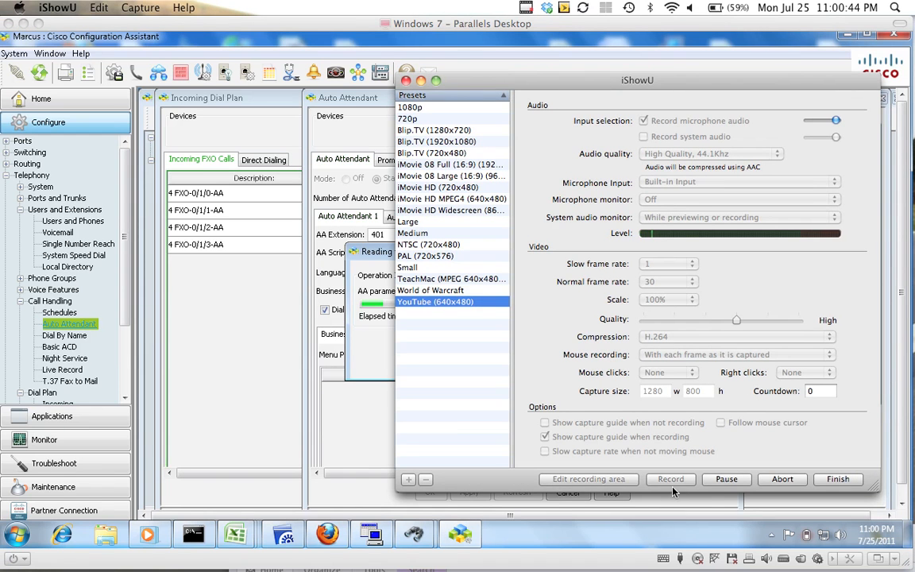